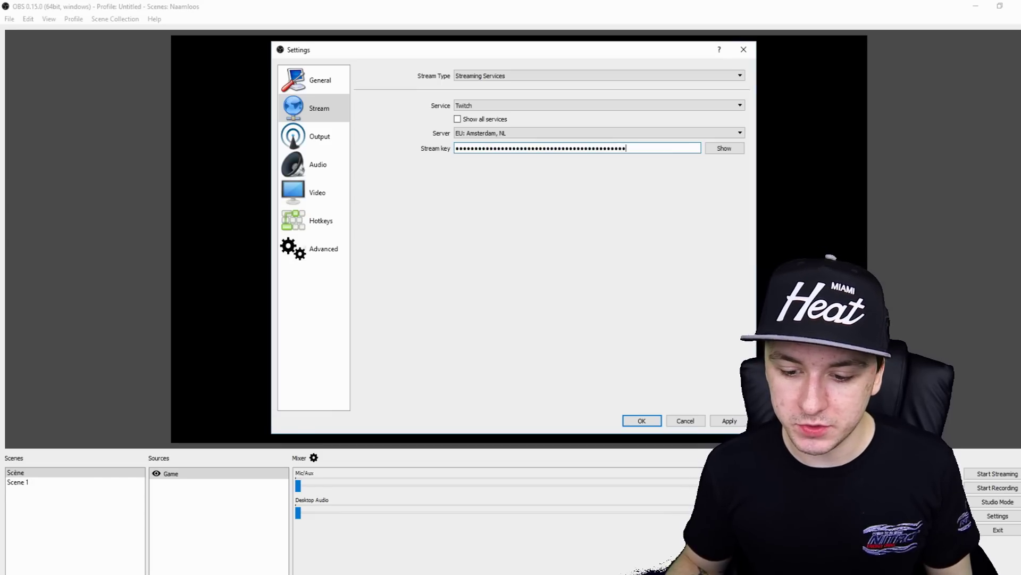
# Apply the Twitch stream settings and view the Output page with its 3100 video bitrate
pyautogui.click(742, 422)
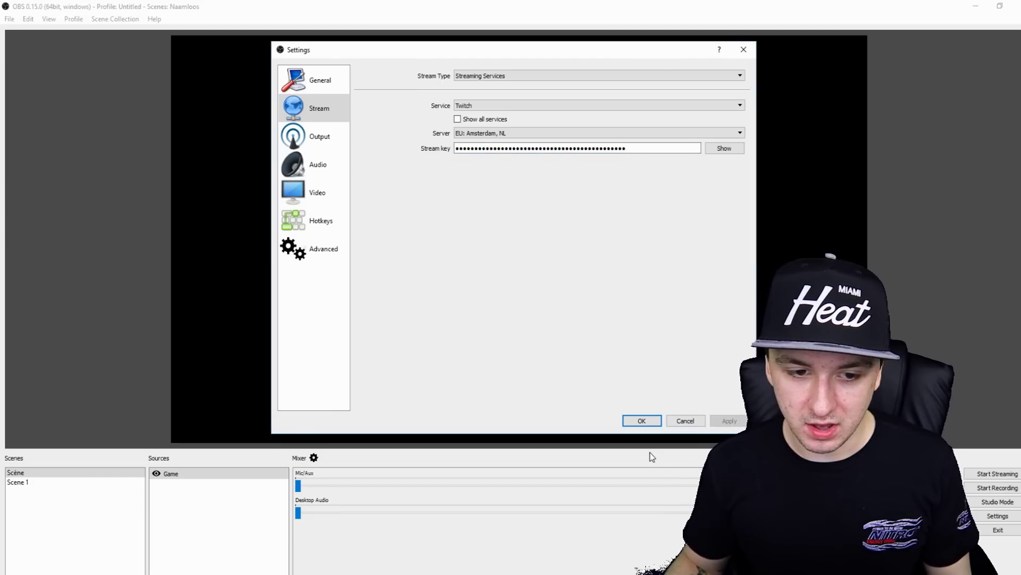
pyautogui.click(319, 136)
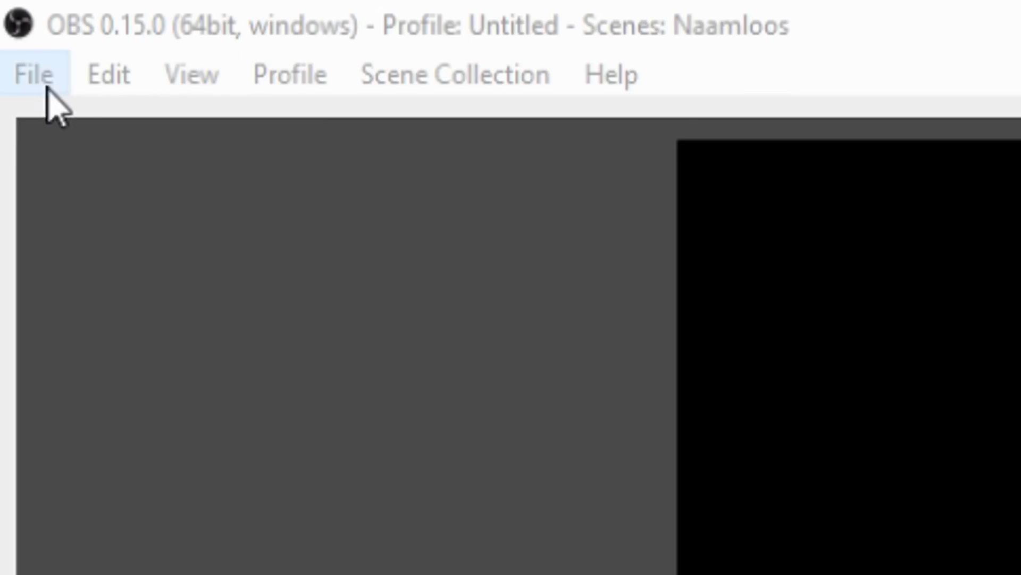
# Open Settings from the File menu to the Stream page showing Twitch, US West: San Francisco, CA
pyautogui.click(19, 22)
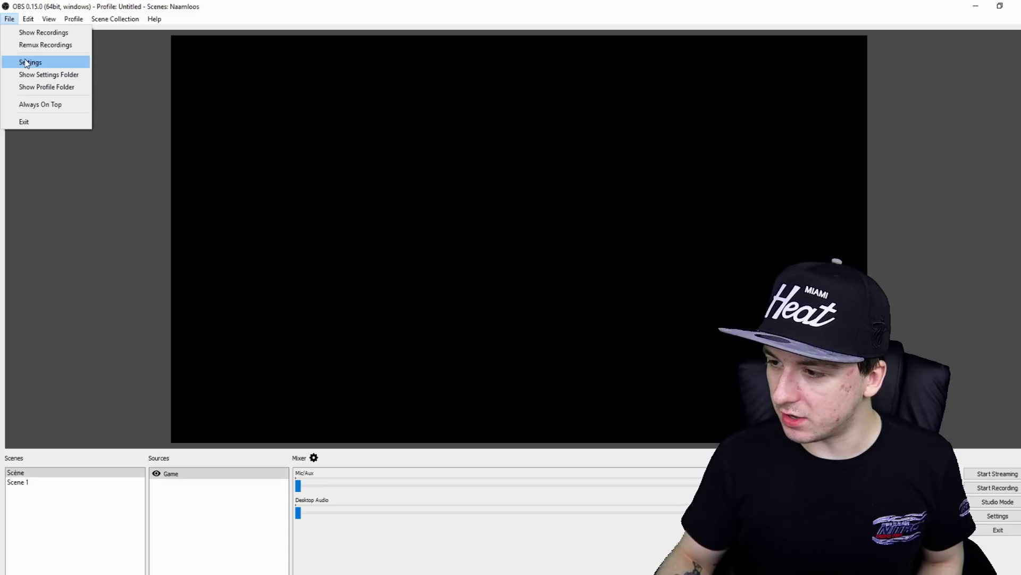
pyautogui.click(53, 63)
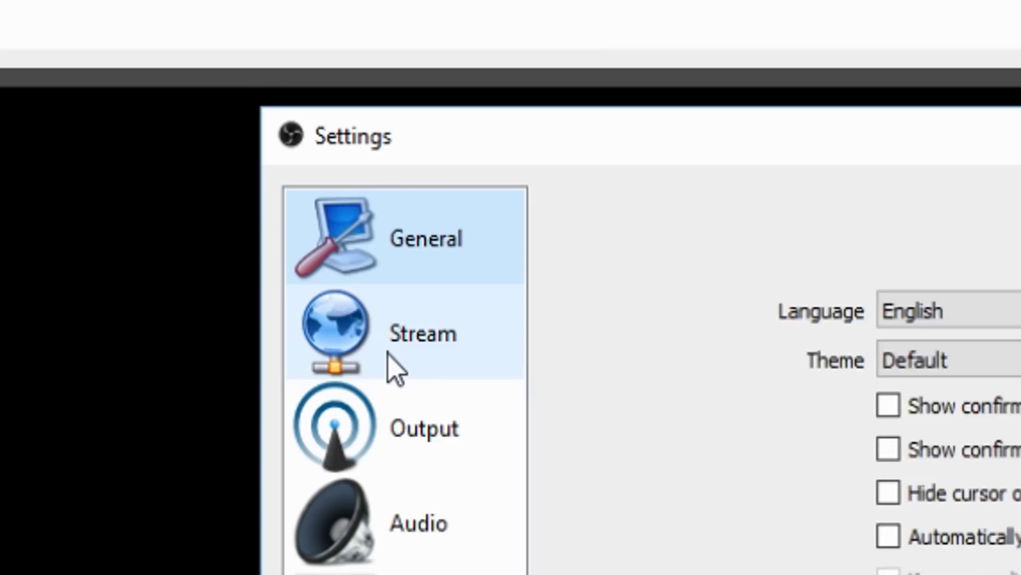
pyautogui.click(313, 112)
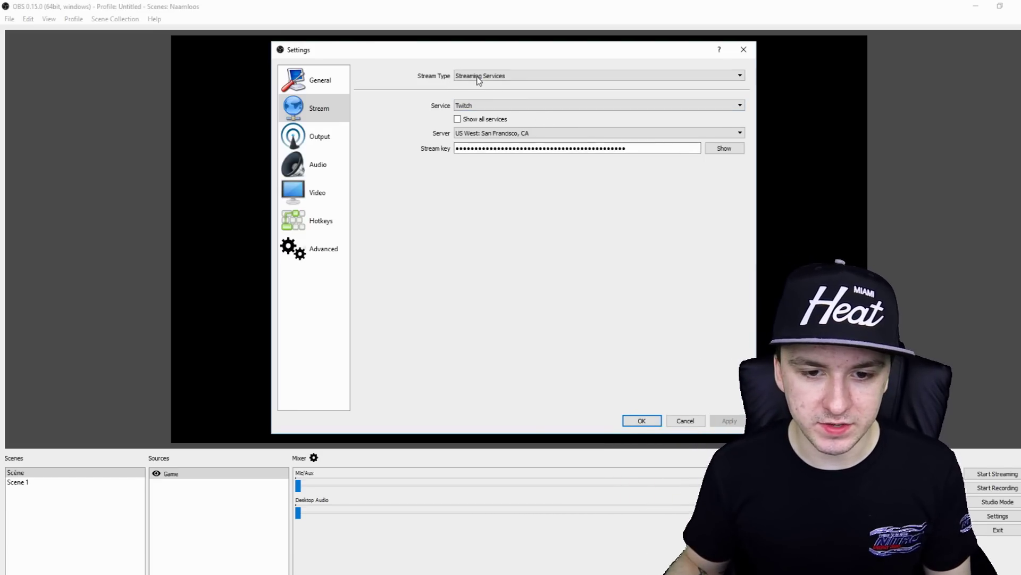
# Keep Twitch as the service and change the server to EU: Amsterdam, NL
pyautogui.click(472, 106)
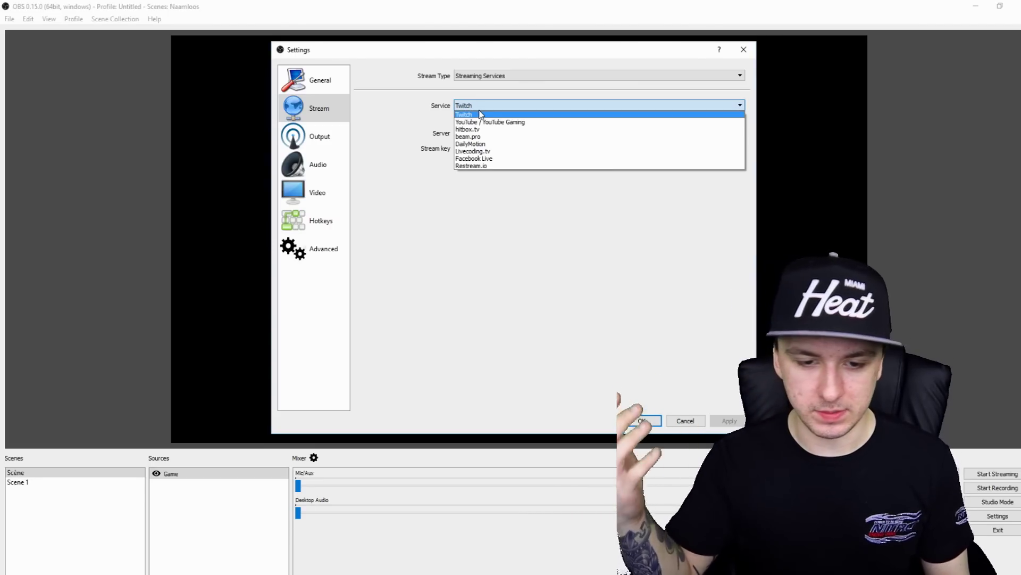
pyautogui.click(515, 116)
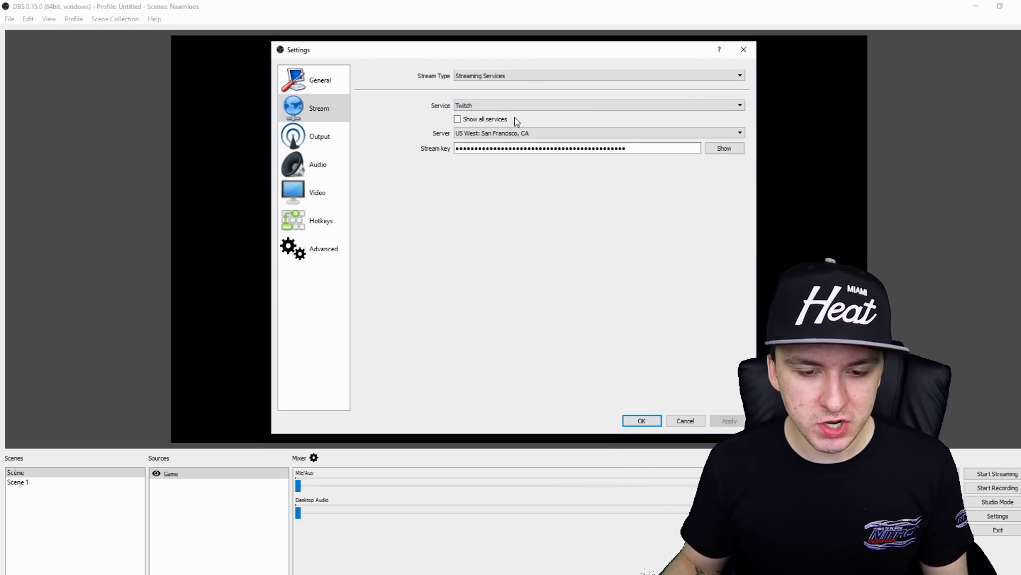
pyautogui.click(466, 134)
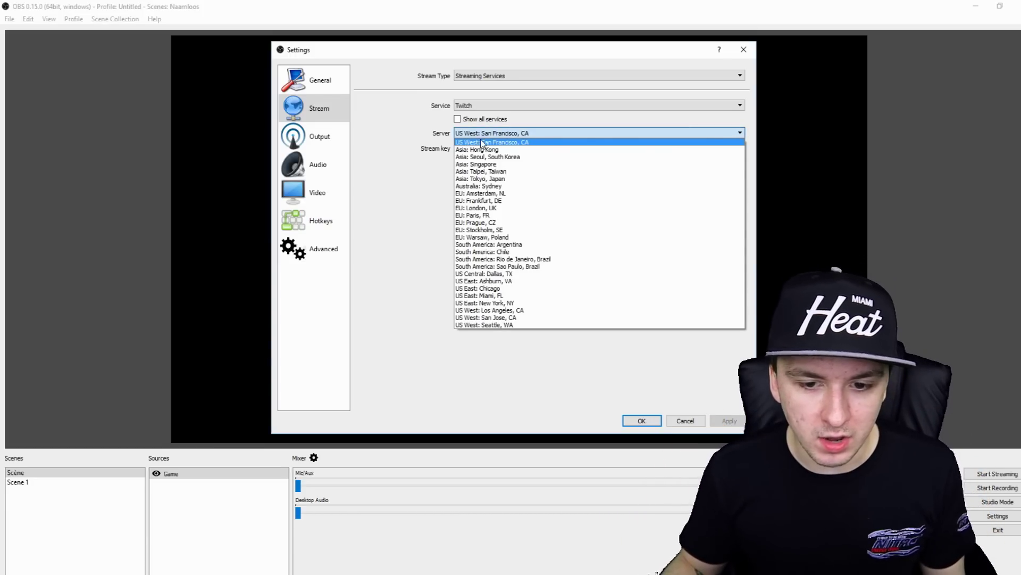
pyautogui.click(500, 143)
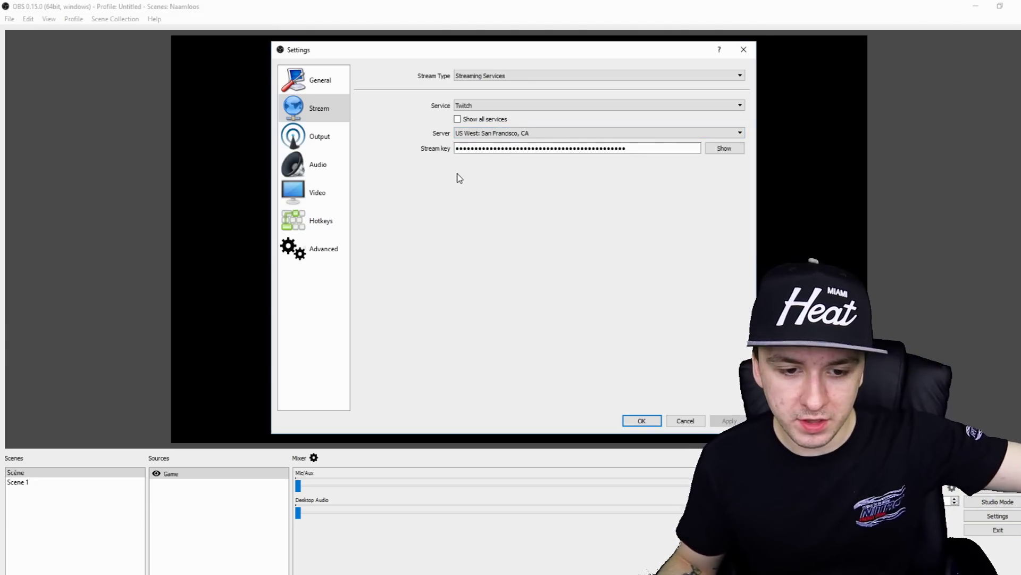
pyautogui.click(504, 134)
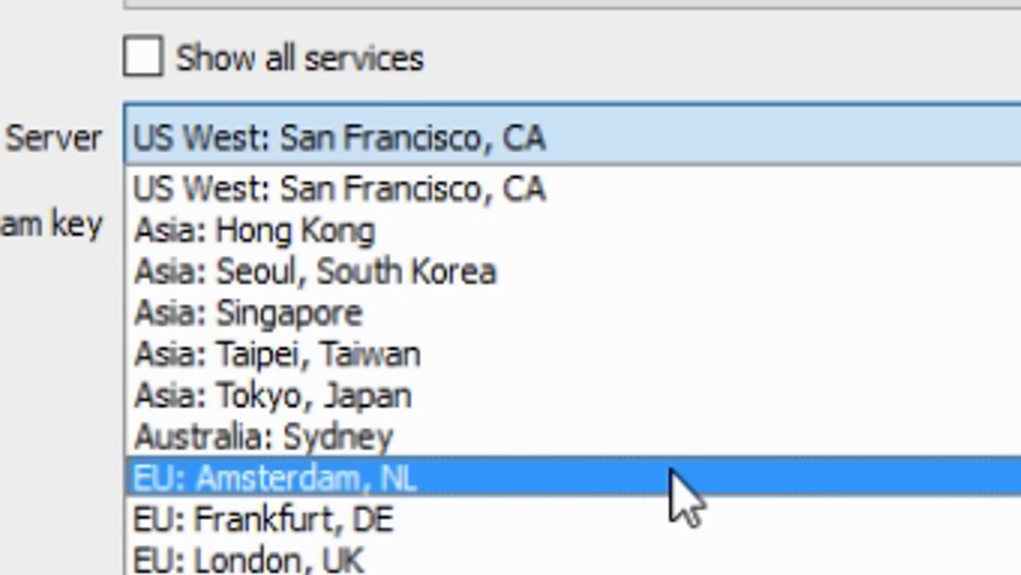
pyautogui.click(671, 473)
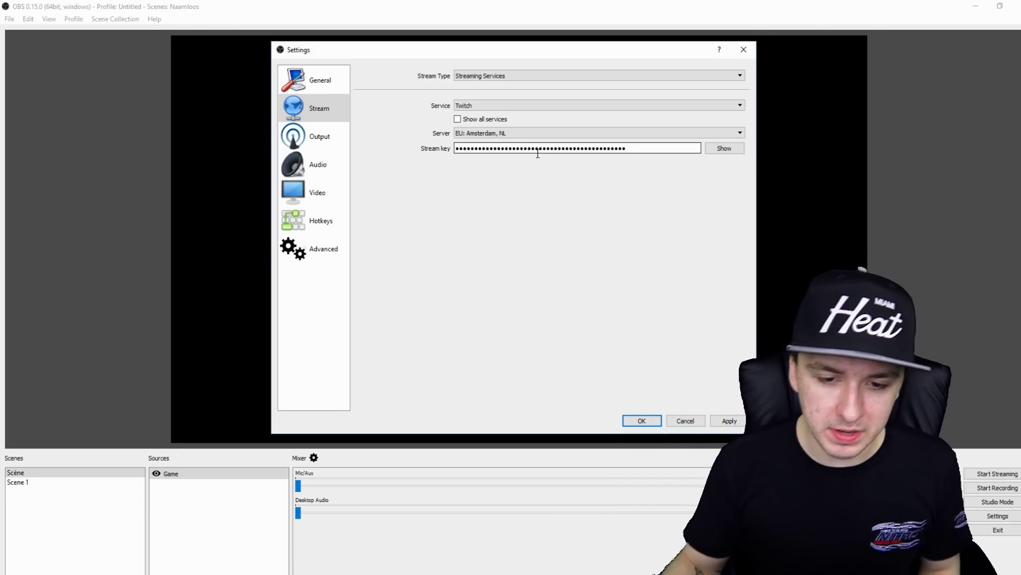
pyautogui.click(514, 136)
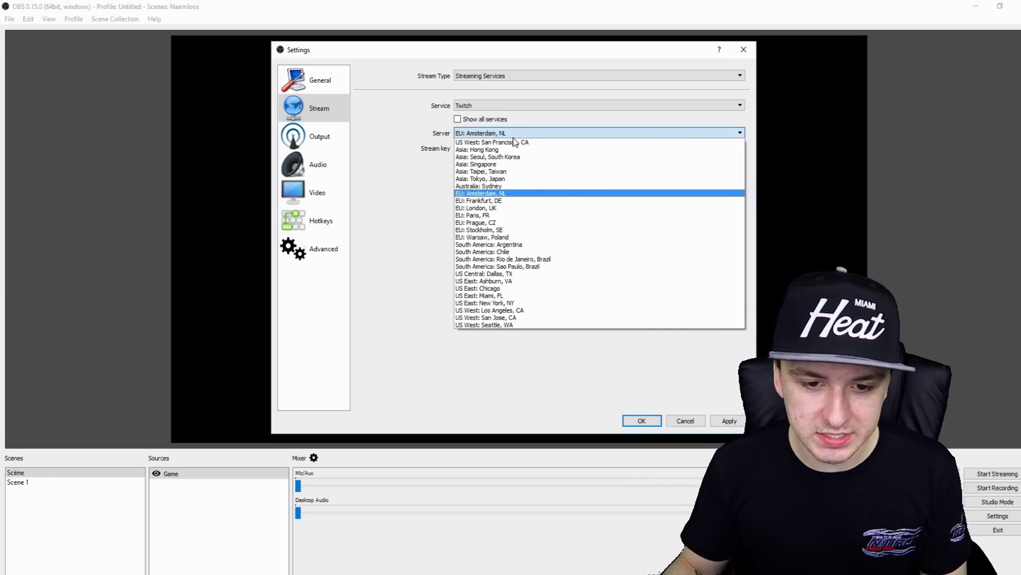
pyautogui.click(513, 137)
# Replace the existing stream key with the copied one
pyautogui.click(506, 147)
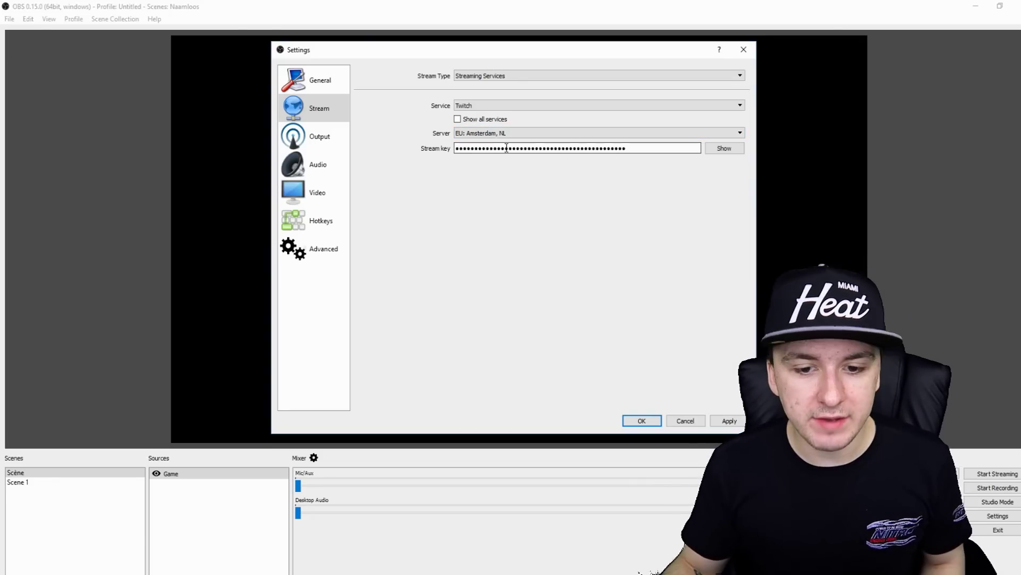
pyautogui.hotkey('ctrl', 'a')
pyautogui.hotkey('ctrl', 'v')
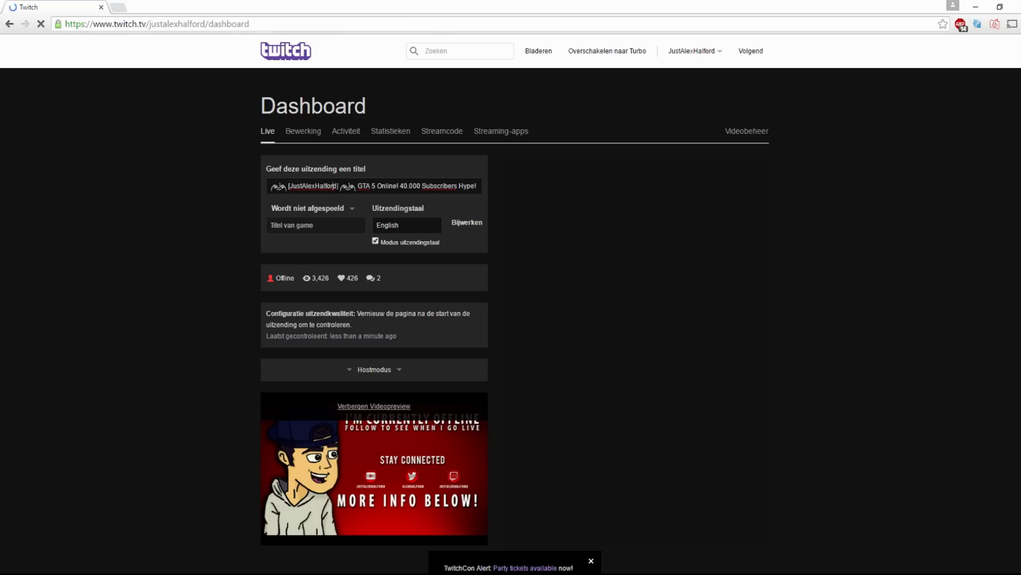
# Leave English as the broadcast language on the Twitch Dashboard
pyautogui.click(420, 225)
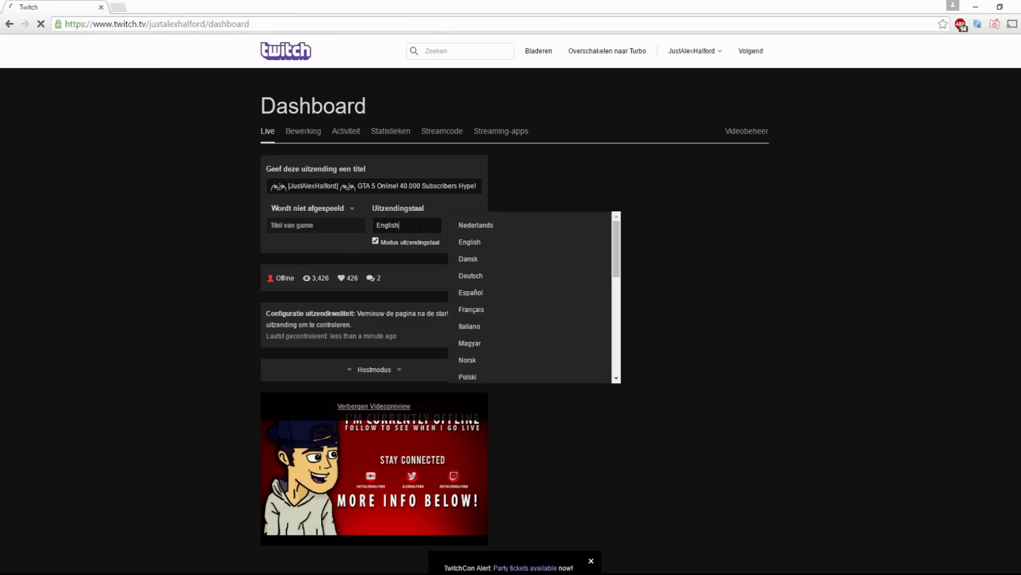
pyautogui.click(341, 274)
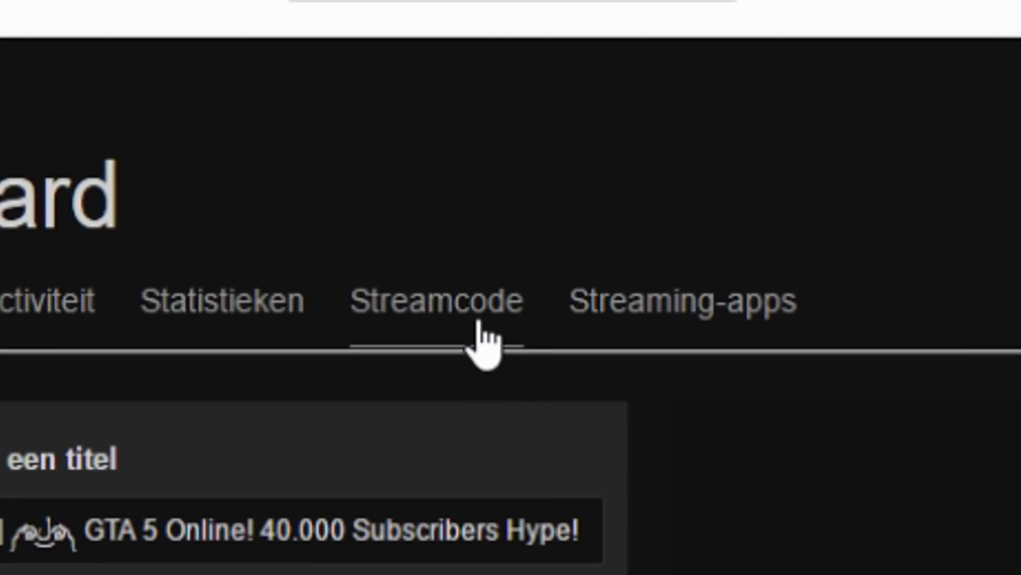
# Reveal the stream key under Streamcode, accept the warning, copy the key, and close the window
pyautogui.click(479, 324)
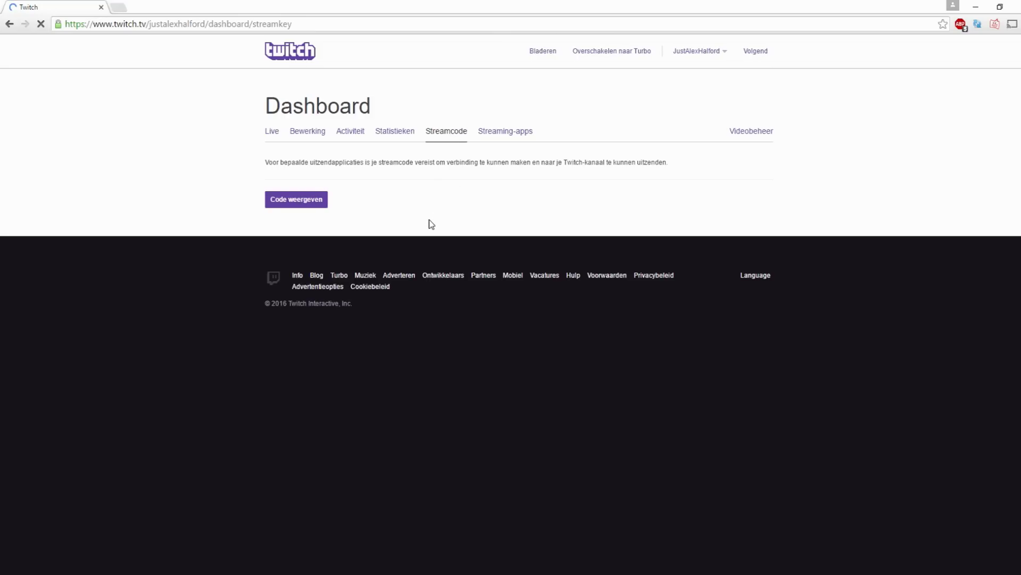
pyautogui.click(310, 200)
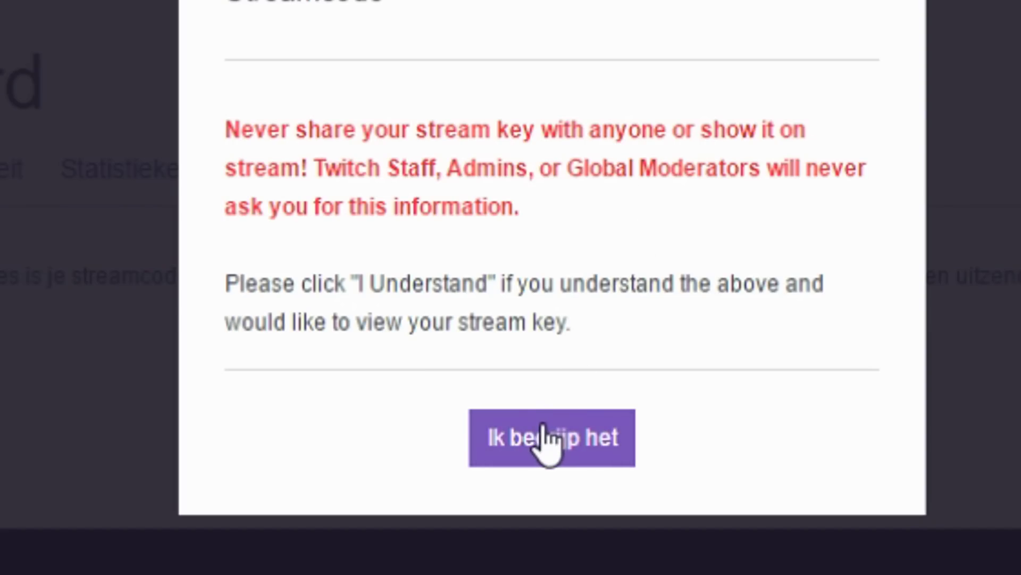
pyautogui.click(543, 426)
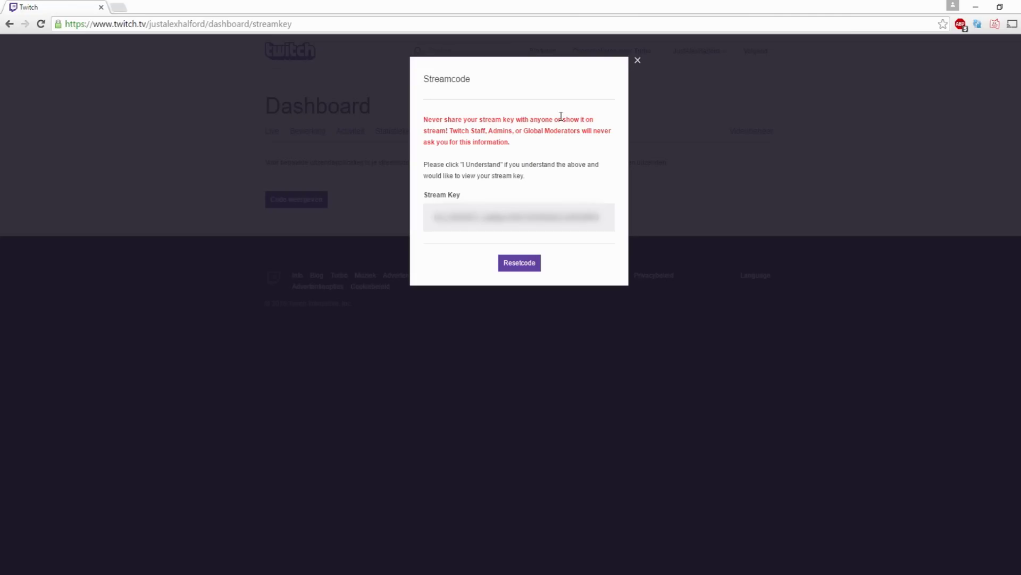
pyautogui.doubleClick(601, 217)
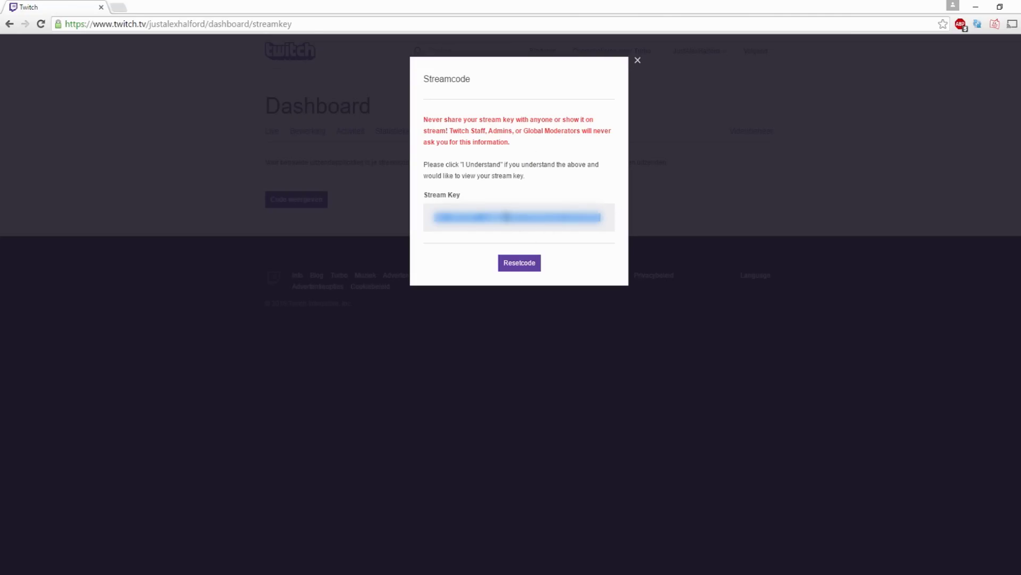
pyautogui.click(694, 182)
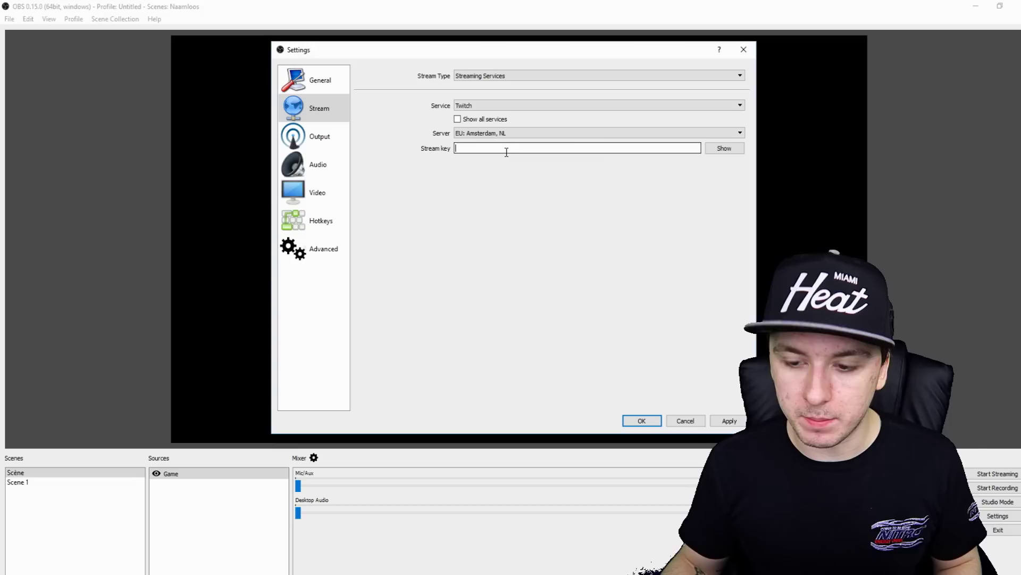
# Paste the Twitch stream key into OBS, apply it, and view the Output page
pyautogui.hotkey('ctrl', 'v')
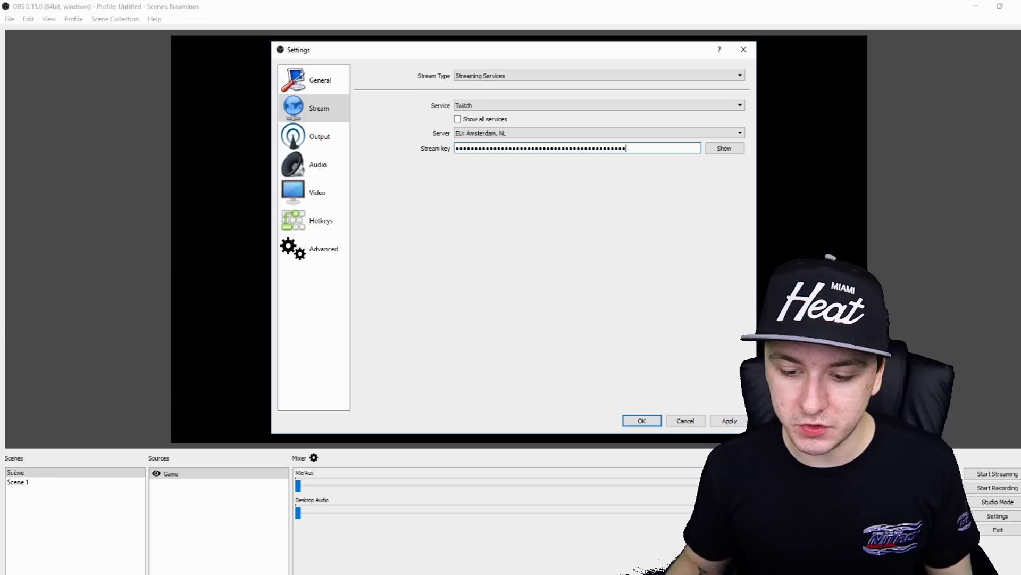
pyautogui.click(741, 421)
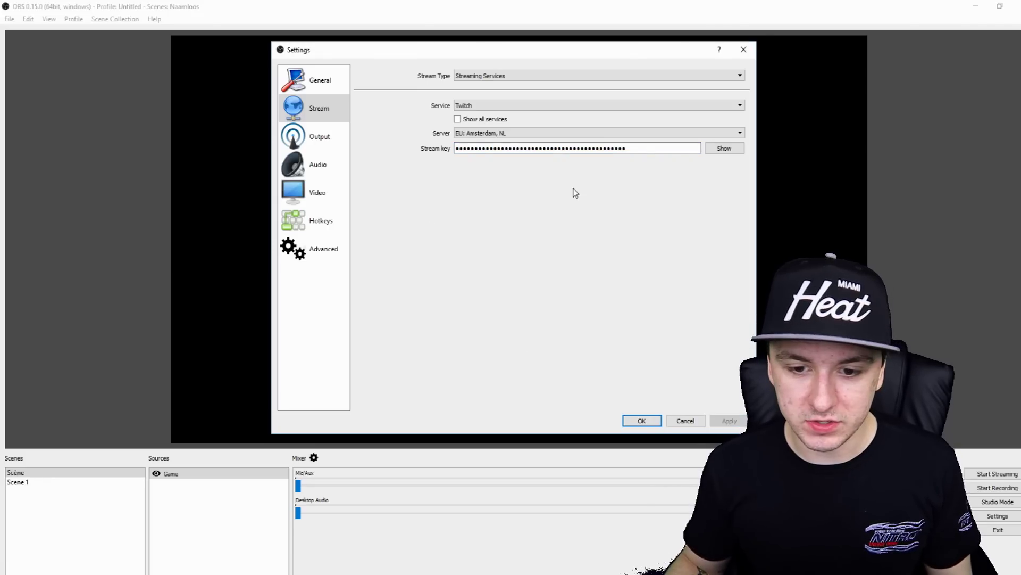
pyautogui.click(322, 137)
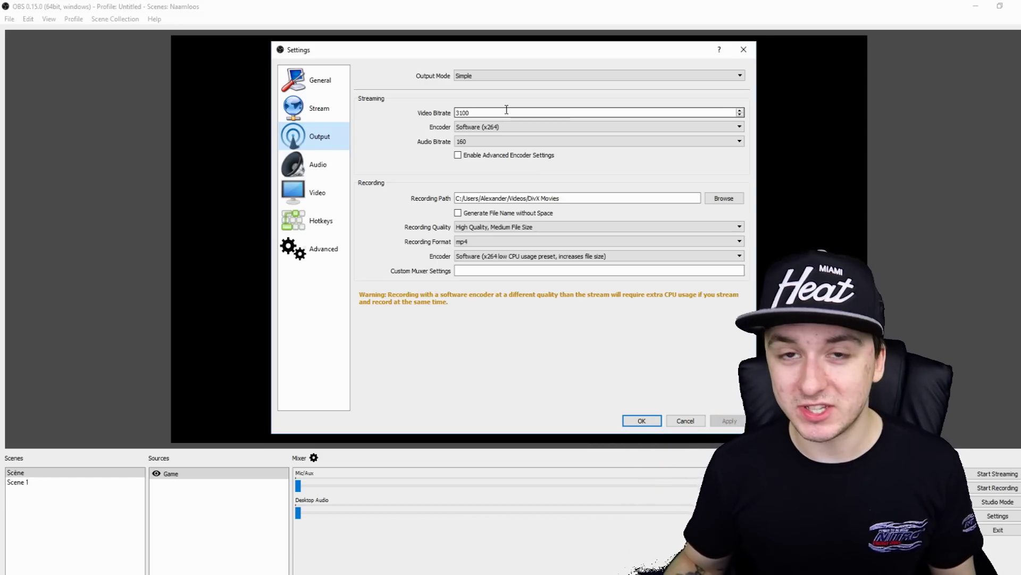
# Verify on the Stream page that Twitch and EU: Amsterdam, NL are still selected
pyautogui.click(319, 110)
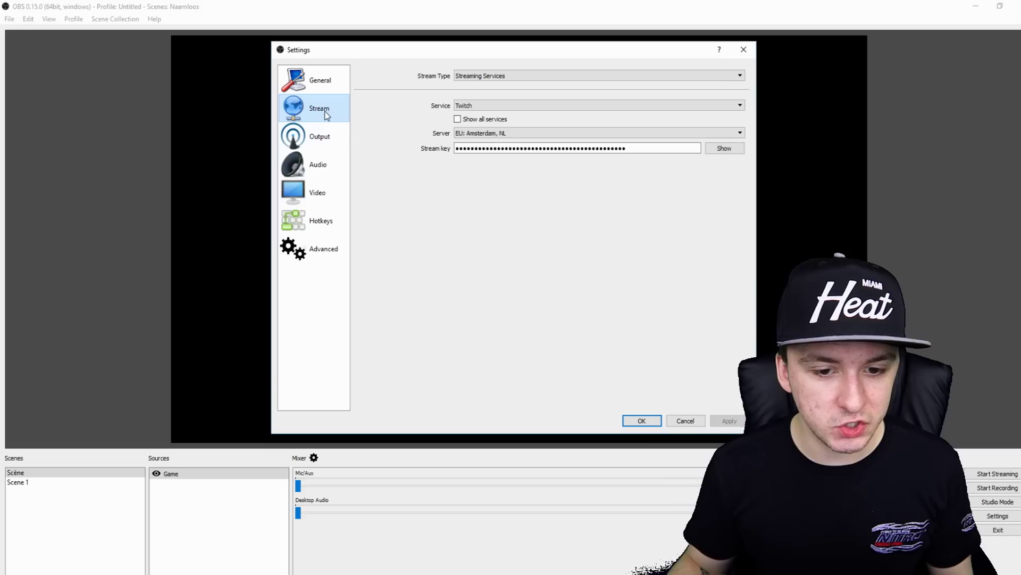
pyautogui.click(504, 111)
pyautogui.click(502, 108)
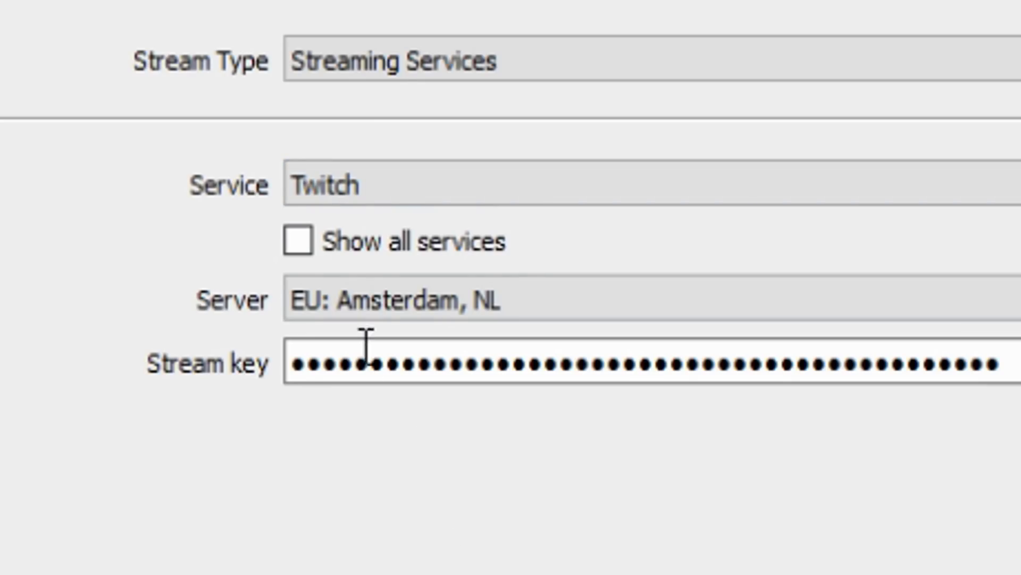
pyautogui.click(358, 314)
pyautogui.click(353, 315)
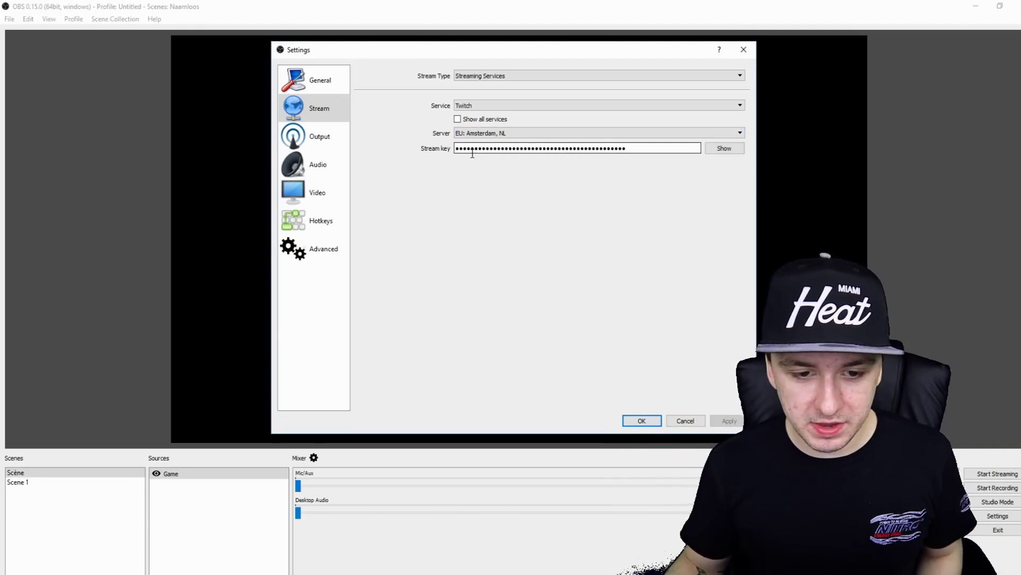
# Confirm the Settings dialog with OK to save the stream settings
pyautogui.click(632, 421)
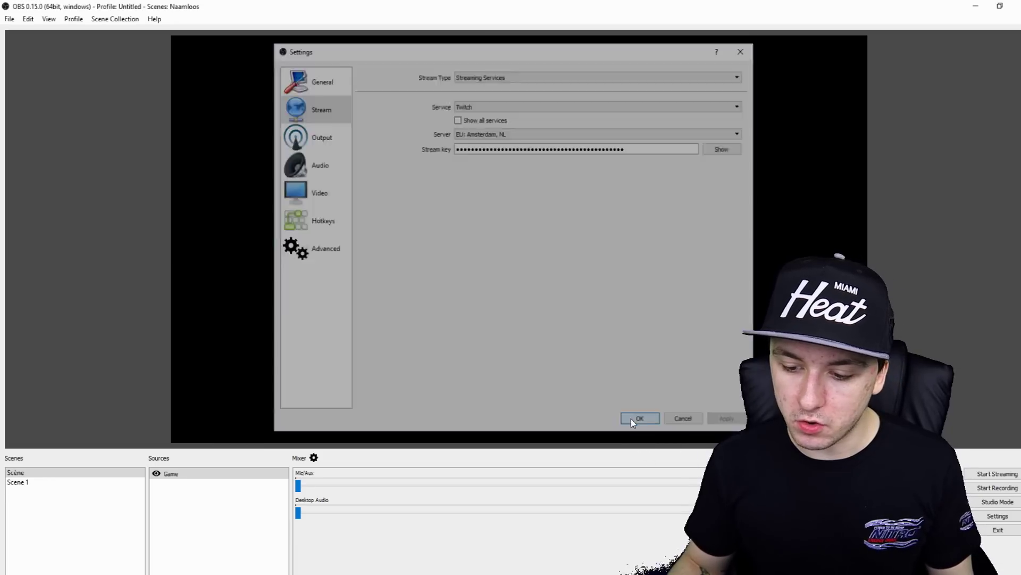